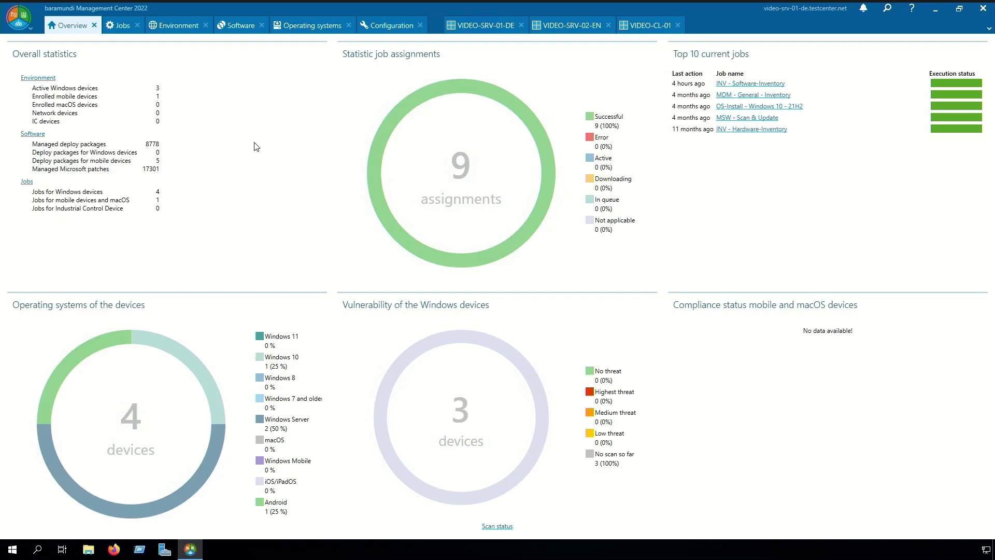
- In the Mobile devices configuration, set Gateway type to baramundi Gateway
{"action": "left_click", "coordinate": [403, 28]}
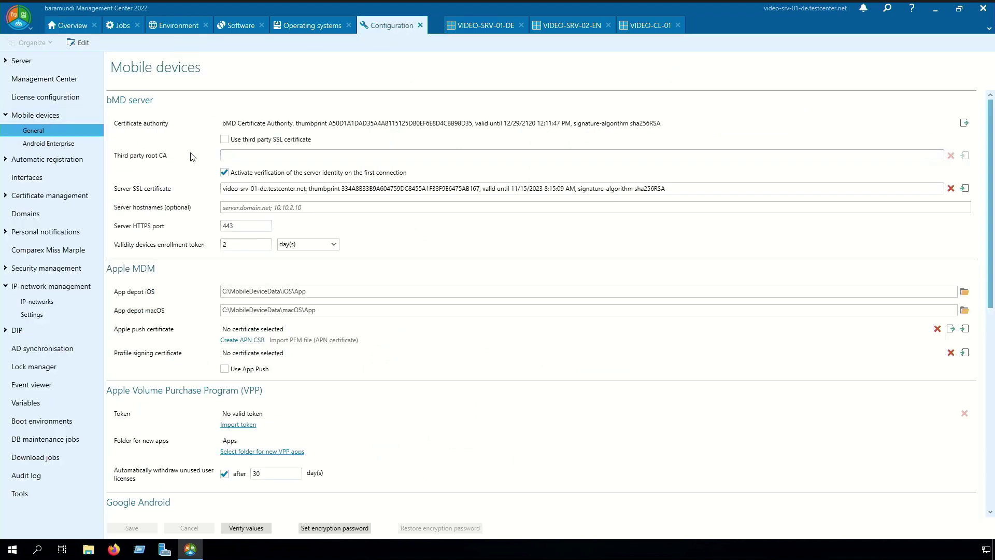
{"action": "scroll", "coordinate": [195, 159], "scroll_direction": "down", "scroll_amount": 7}
{"action": "scroll", "coordinate": [194, 159], "scroll_direction": "down", "scroll_amount": 1}
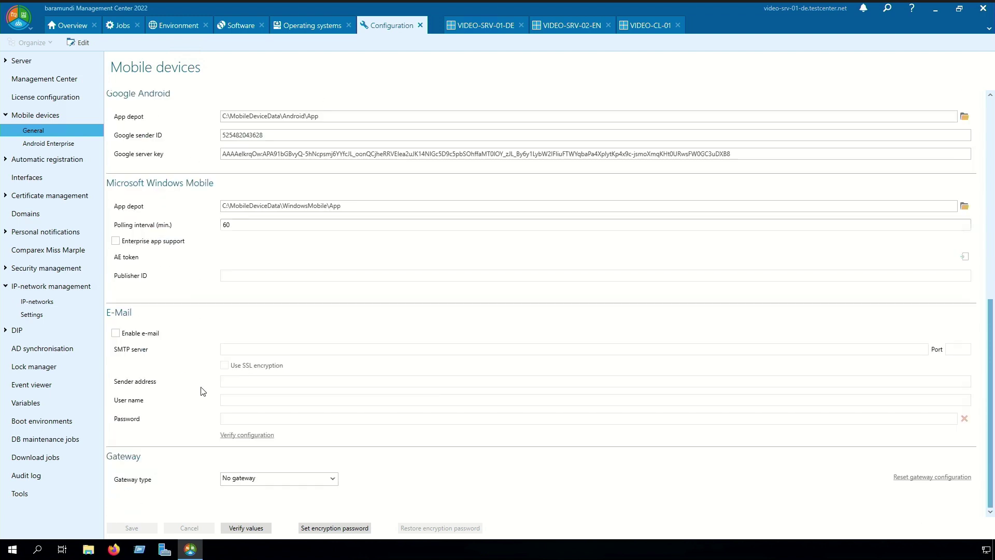
{"action": "left_click", "coordinate": [282, 478]}
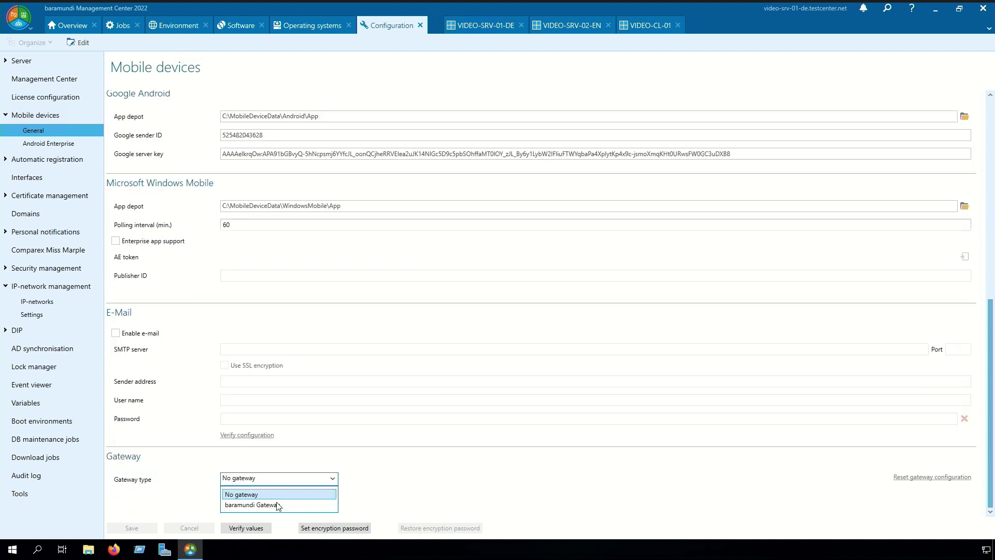
{"action": "left_click", "coordinate": [279, 507]}
{"action": "scroll", "coordinate": [468, 468], "scroll_direction": "down", "scroll_amount": 6}
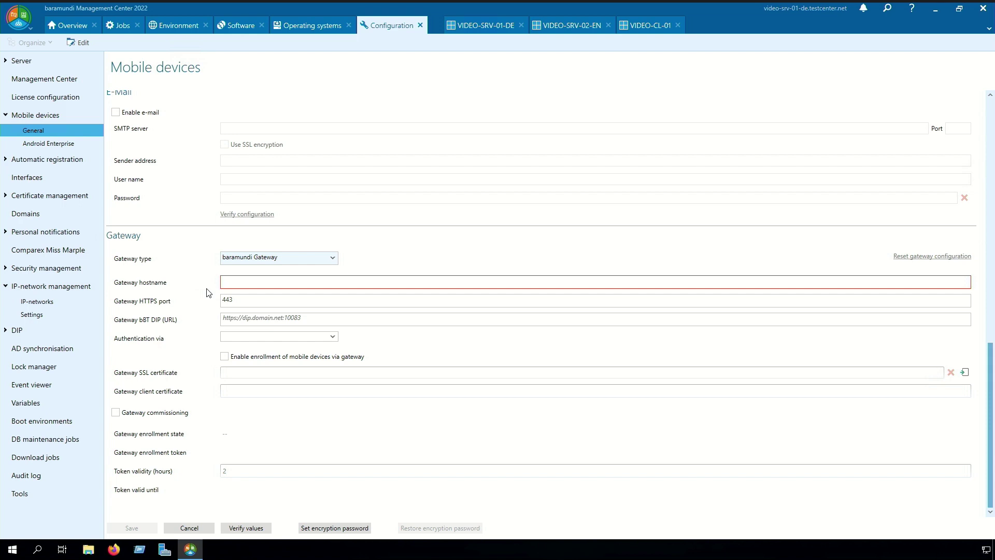
- Enter gateway.baramundi.com as the Gateway hostname, keeping the HTTPS port at 443
{"action": "left_click", "coordinate": [254, 280]}
{"action": "type", "text": "gatewaz.baramu"}
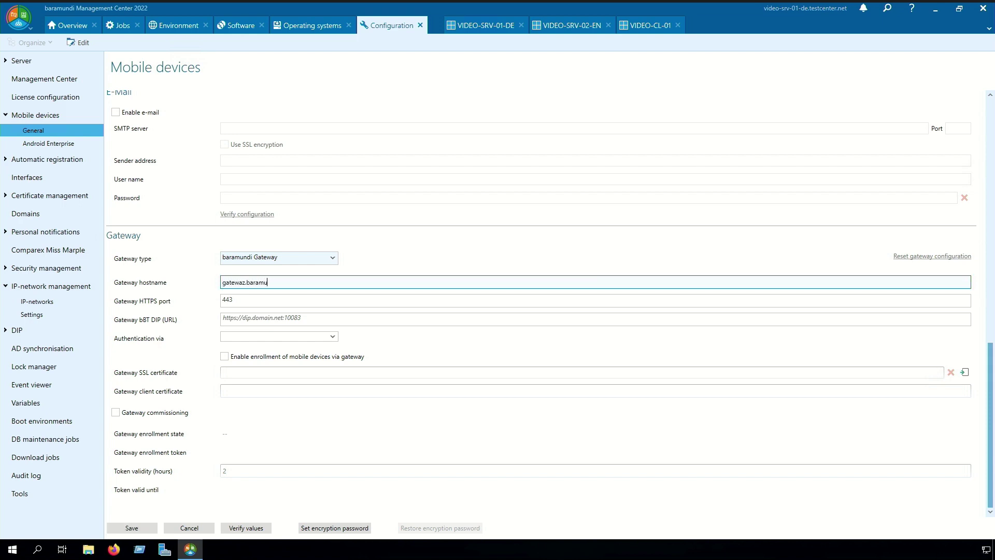
{"action": "key", "text": "BackSpace"}
{"action": "key", "text": "BackSpace"}
{"action": "key", "text": "BackSpace"}
{"action": "type", "text": "y.baramundi.com"}
{"action": "left_click", "coordinate": [252, 298]}
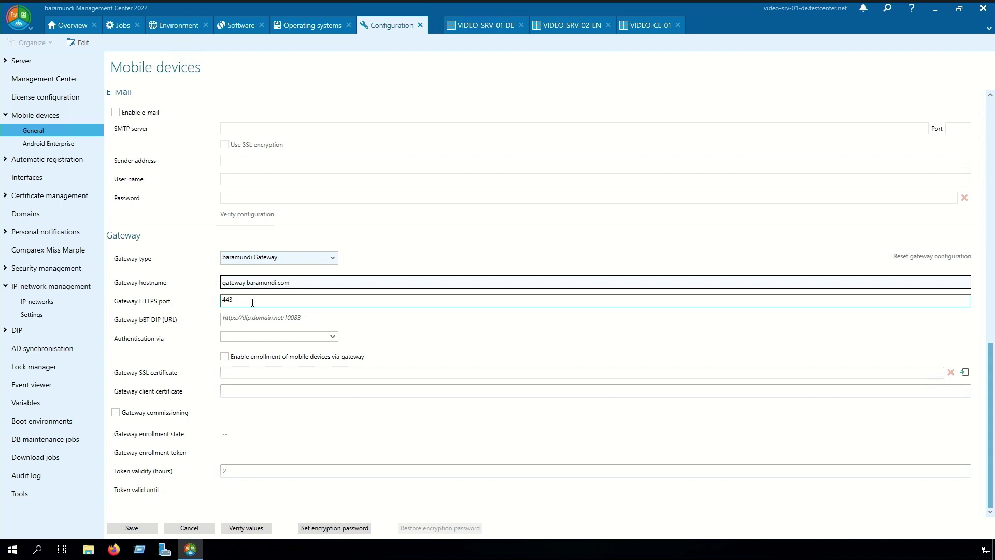
{"action": "left_click", "coordinate": [317, 320]}
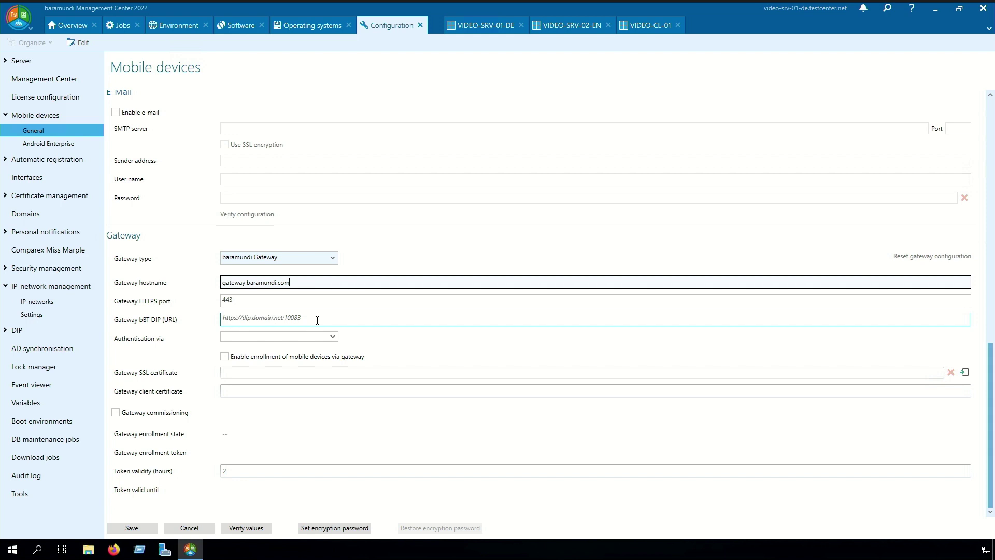
{"action": "left_click", "coordinate": [317, 320]}
{"action": "type", "text": "https://video-srv-01-de.testcenter.net:10083"}
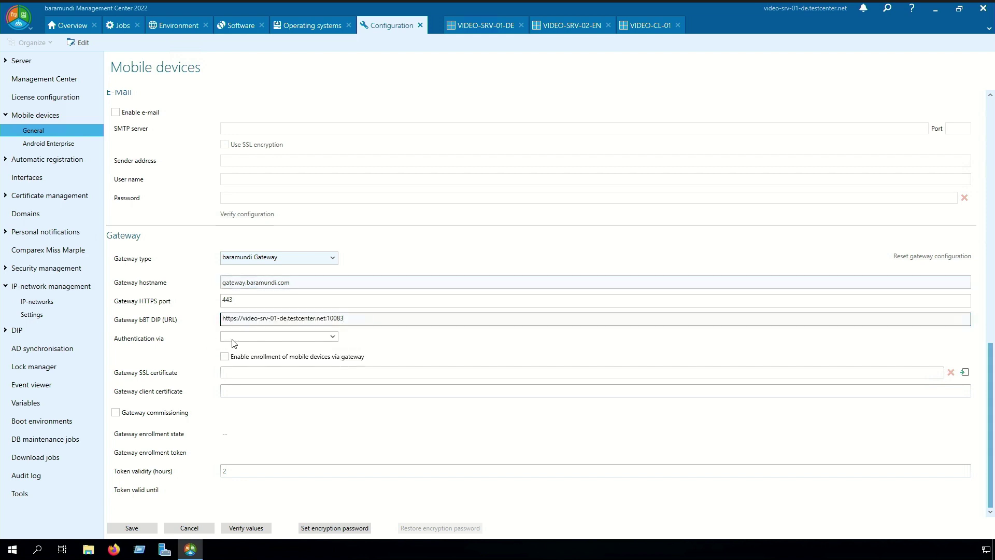
{"action": "left_click", "coordinate": [335, 340]}
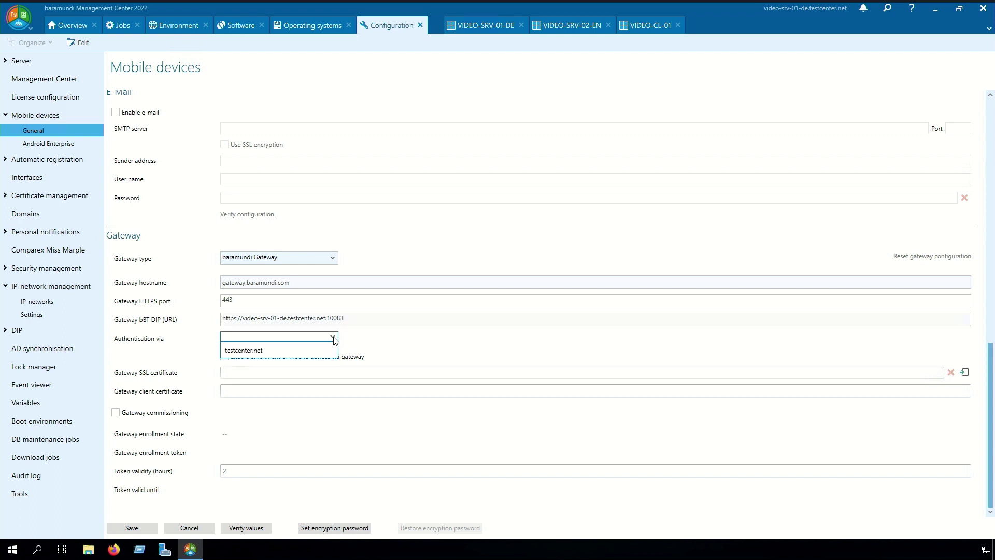
{"action": "left_click", "coordinate": [307, 351]}
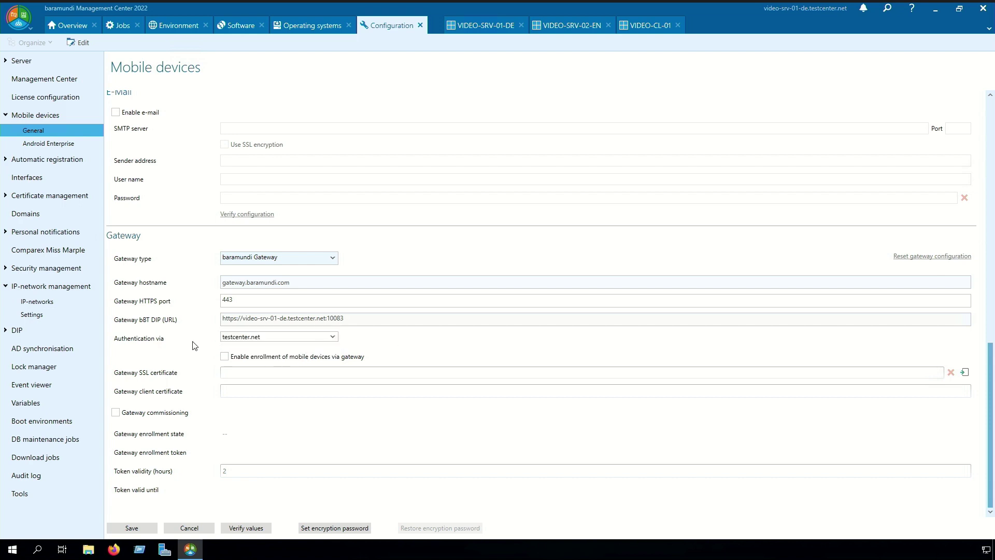
- Enable enrollment via gateway and Gateway commissioning, then copy the generated enrollment token
{"action": "left_click", "coordinate": [225, 357]}
{"action": "left_click", "coordinate": [116, 413]}
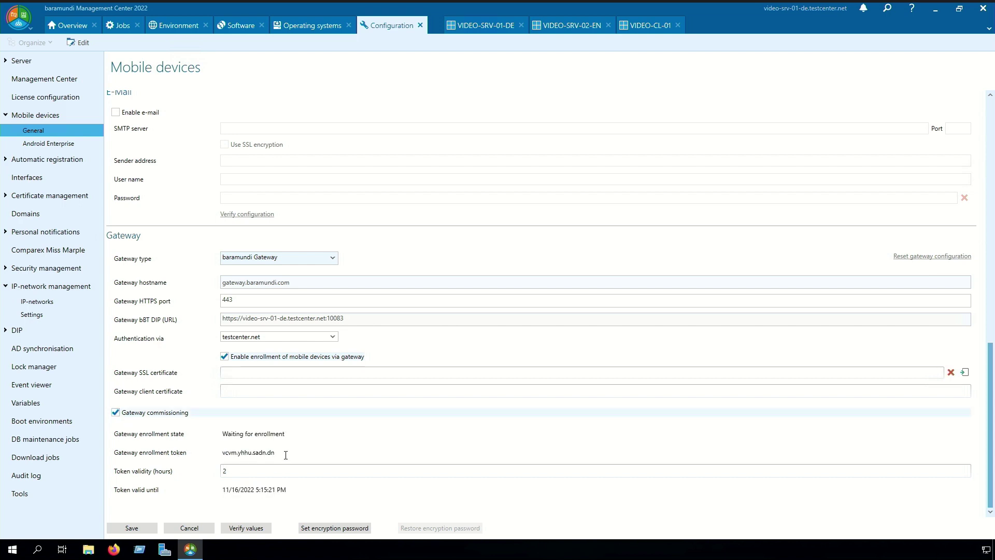
{"action": "left_click_drag", "start_coordinate": [274, 453], "coordinate": [218, 454]}
{"action": "right_click", "coordinate": [235, 456]}
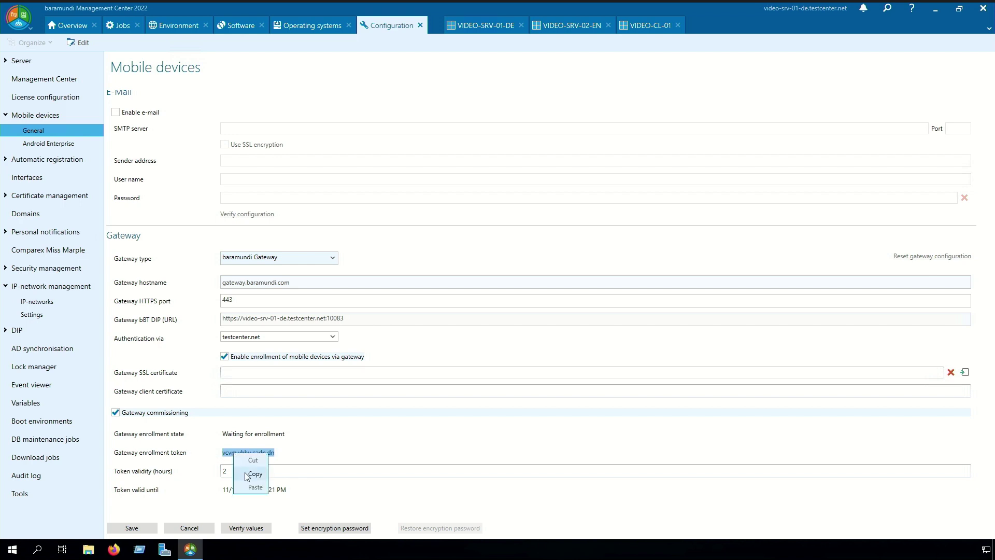
{"action": "left_click", "coordinate": [248, 474]}
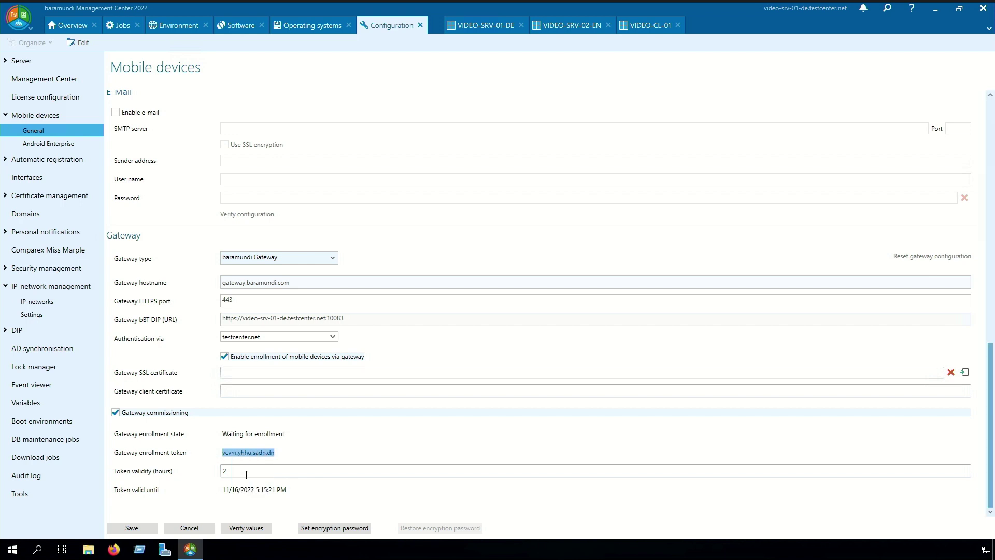
{"action": "left_click", "coordinate": [279, 455]}
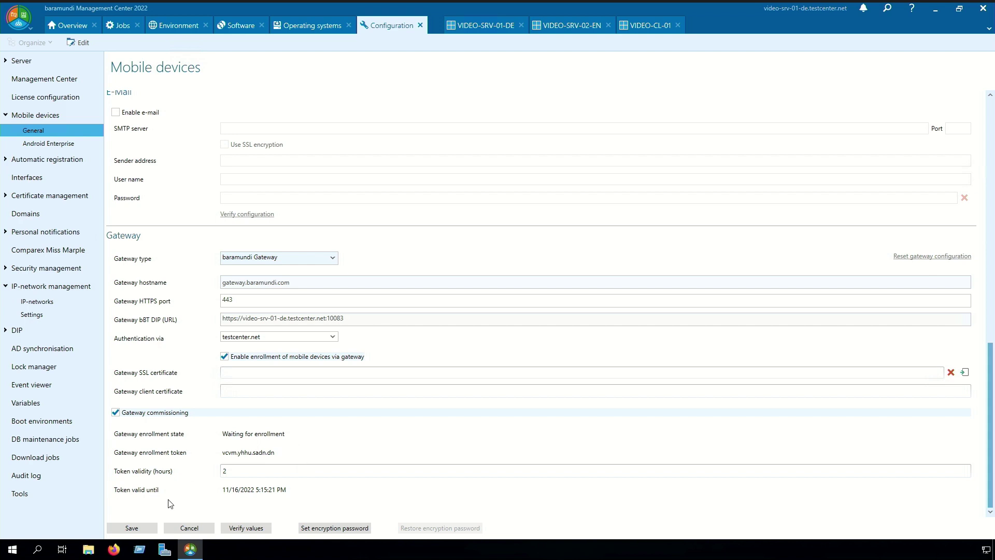
- Save the gateway configuration past validation and restart the server from the server state menu
{"action": "left_click", "coordinate": [132, 527]}
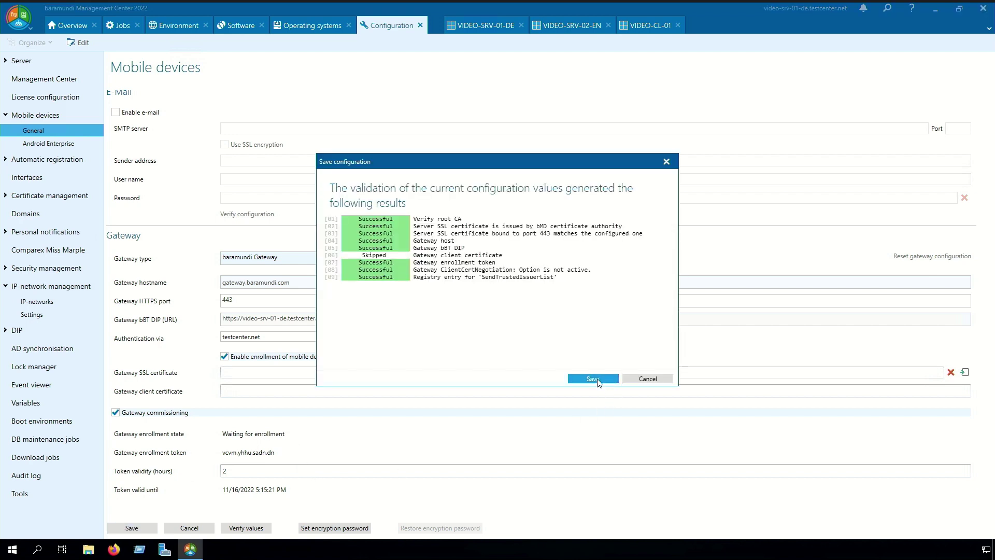
{"action": "left_click", "coordinate": [598, 381]}
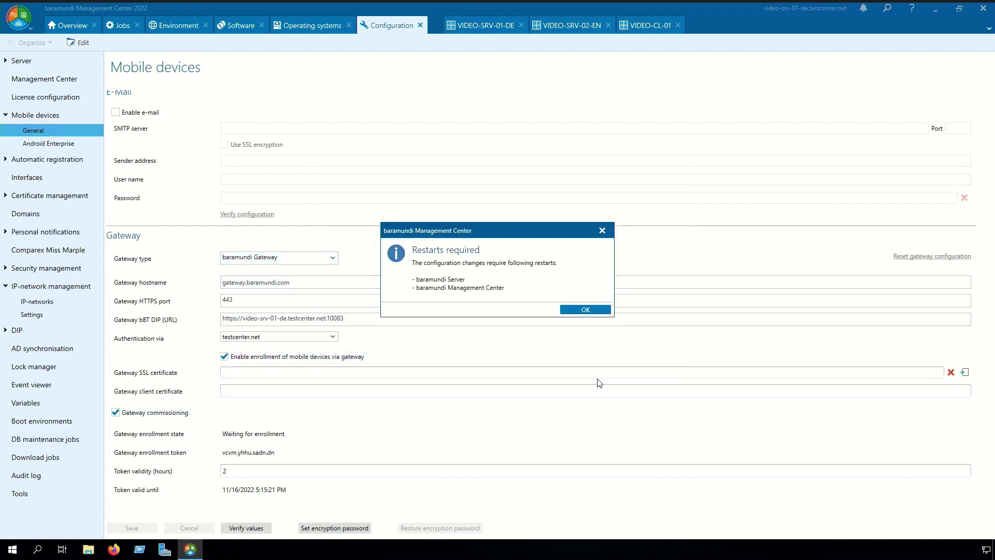
{"action": "left_click", "coordinate": [593, 311]}
{"action": "left_click", "coordinate": [805, 8]}
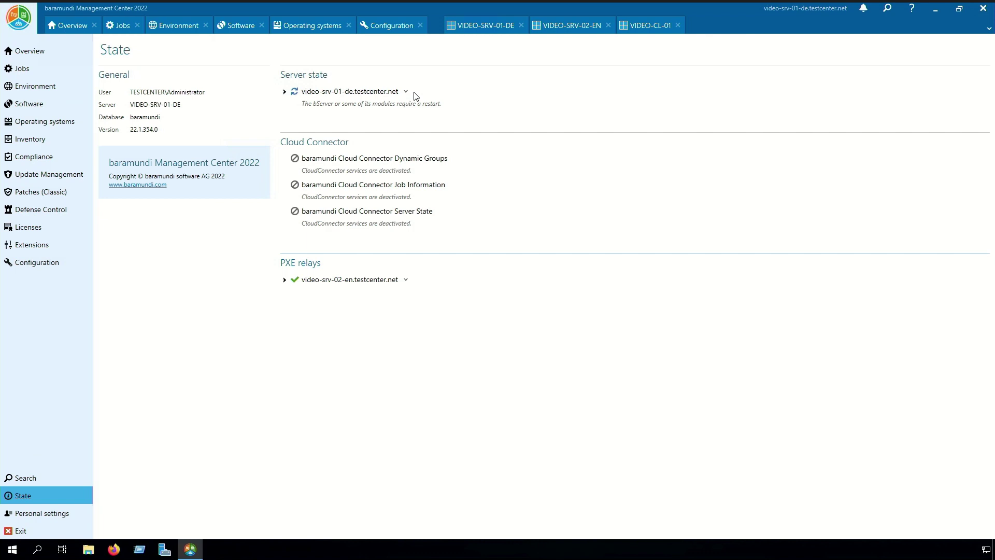
{"action": "left_click", "coordinate": [406, 92]}
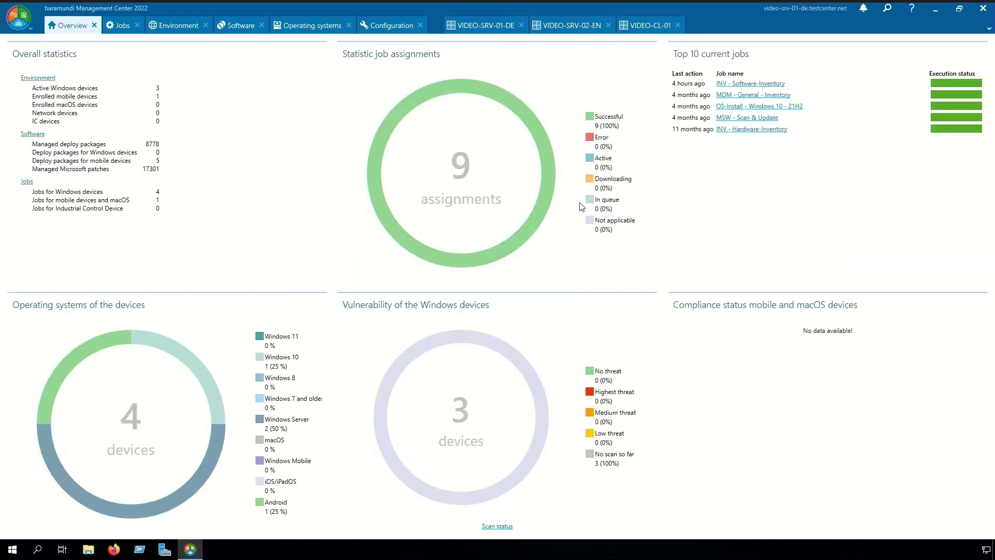
- Return to the Mobile devices configuration
{"action": "left_click", "coordinate": [377, 26]}
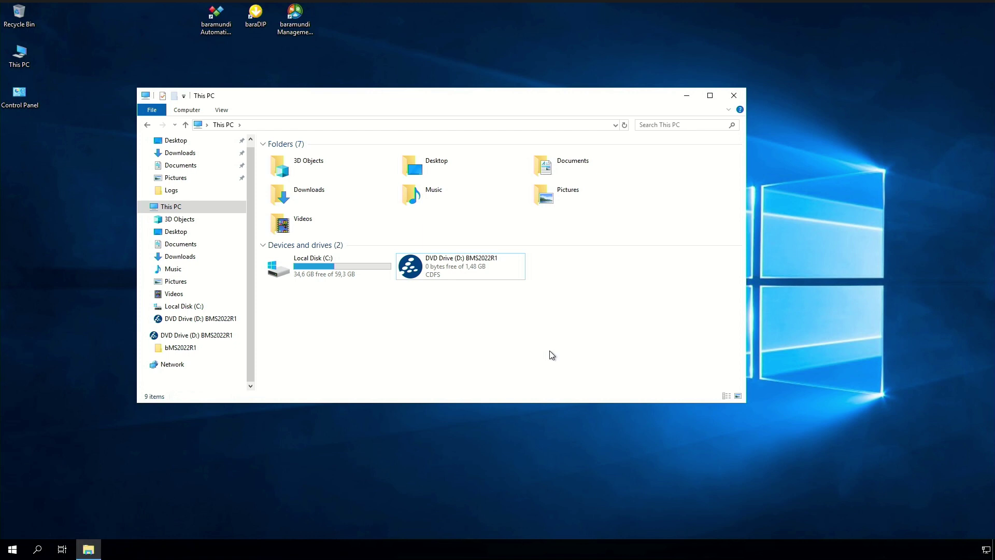
- Run Gateway_setup from D:\bMS2022R1\baramundi\bGateway on the installation DVD
{"action": "left_click", "coordinate": [455, 273]}
{"action": "double_click", "coordinate": [452, 269]}
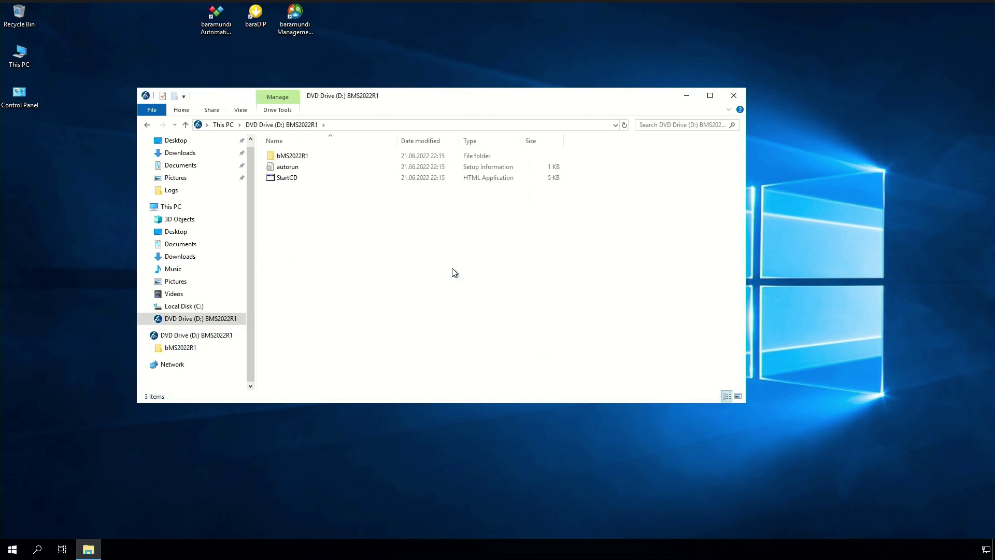
{"action": "double_click", "coordinate": [315, 157]}
{"action": "double_click", "coordinate": [315, 178]}
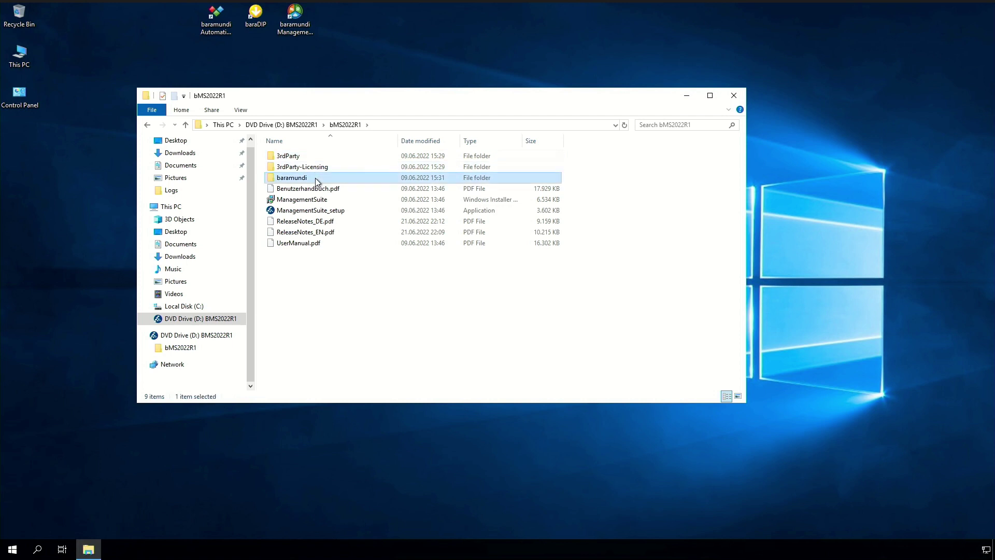
{"action": "double_click", "coordinate": [322, 188]}
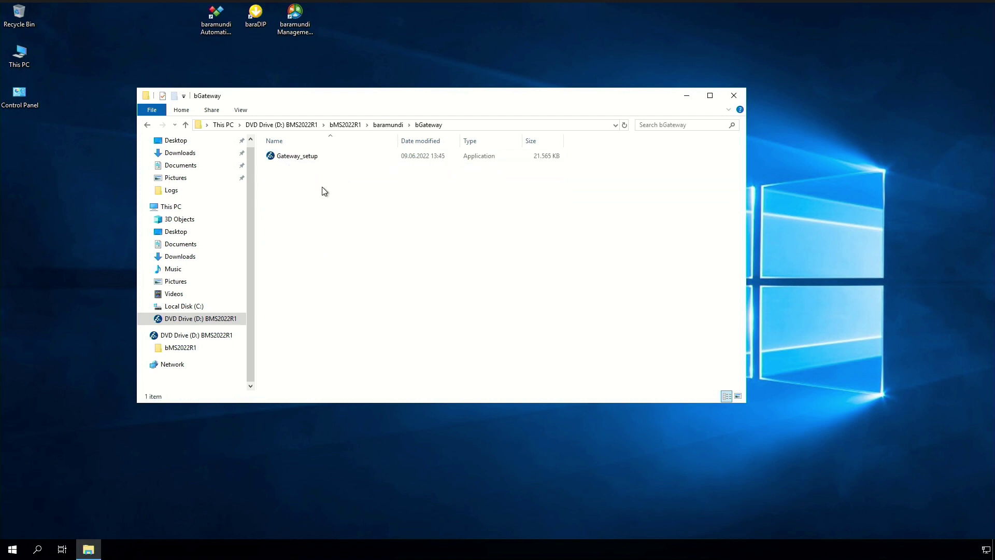
{"action": "double_click", "coordinate": [325, 158]}
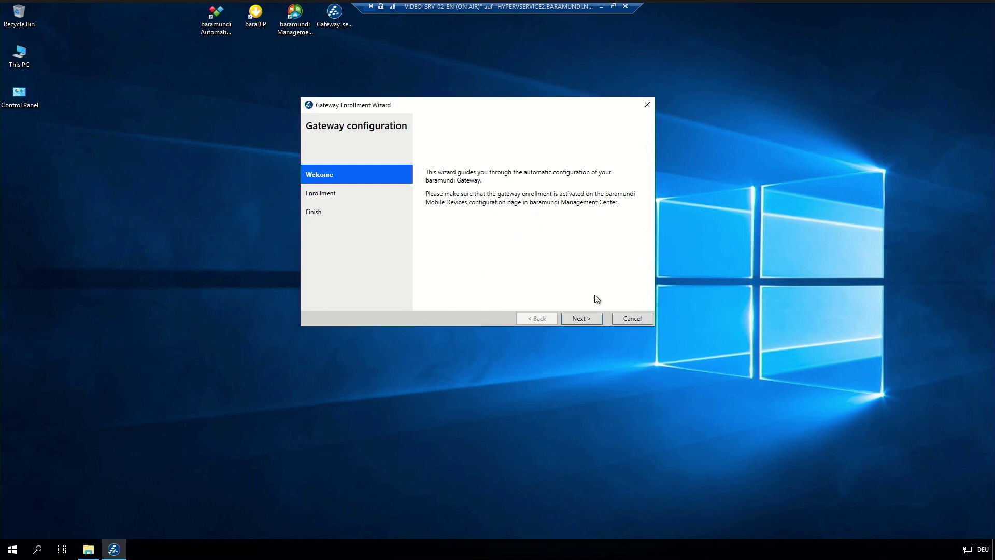
- Enroll the gateway against video-srv-01-de.testcenter.net on port 443 with the pasted enrollment token
{"action": "left_click", "coordinate": [582, 320]}
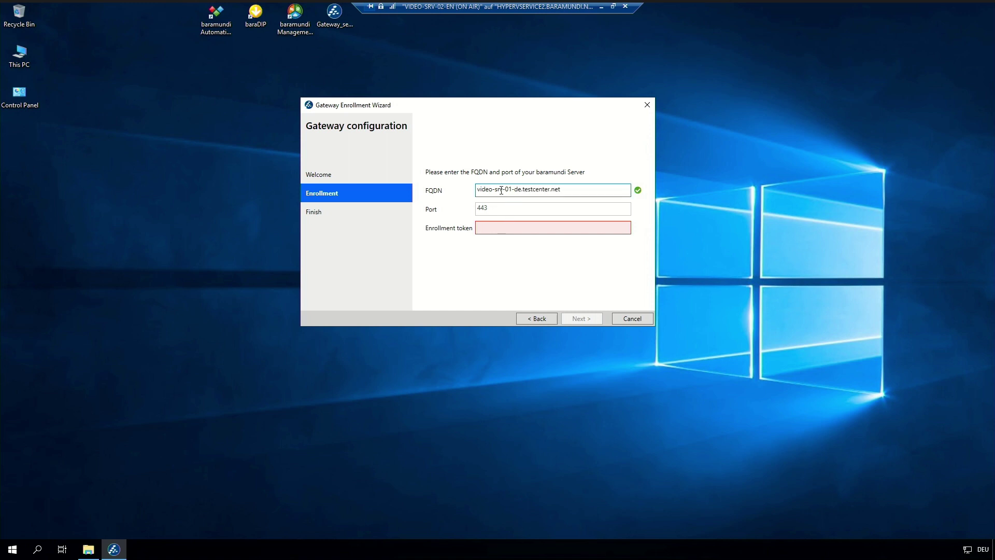
{"action": "left_click_drag", "start_coordinate": [564, 190], "coordinate": [474, 189]}
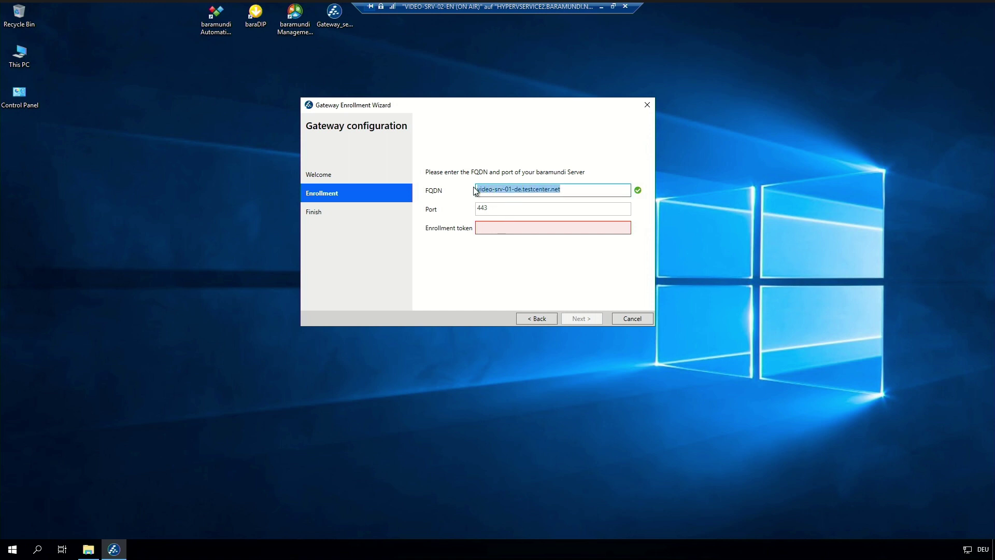
{"action": "left_click", "coordinate": [569, 190]}
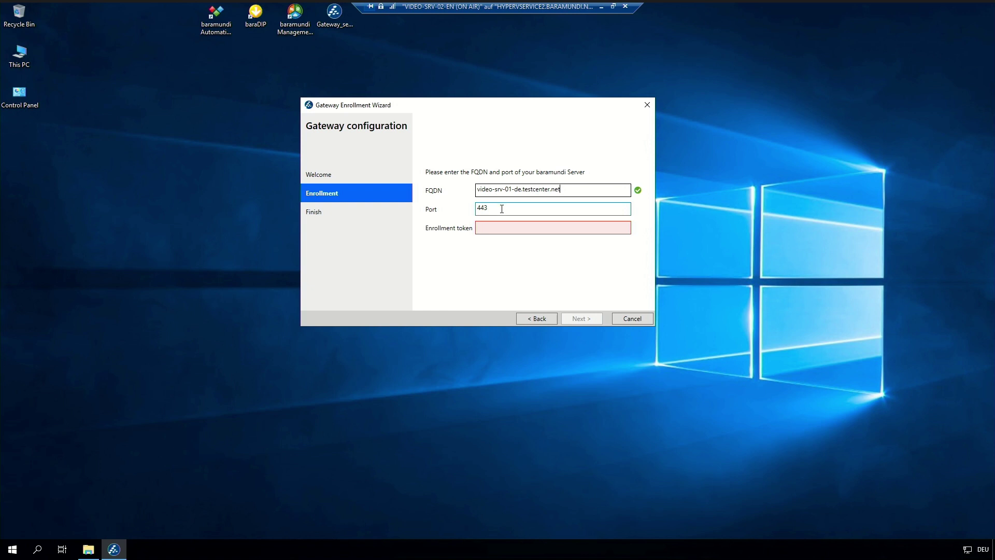
{"action": "left_click", "coordinate": [502, 209]}
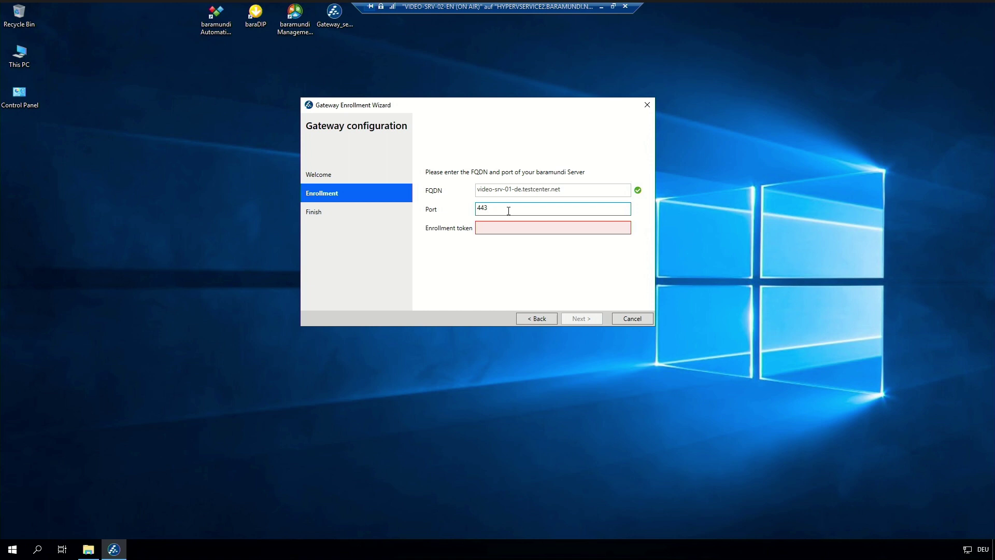
{"action": "left_click", "coordinate": [504, 226]}
{"action": "key", "text": "ctrl+v"}
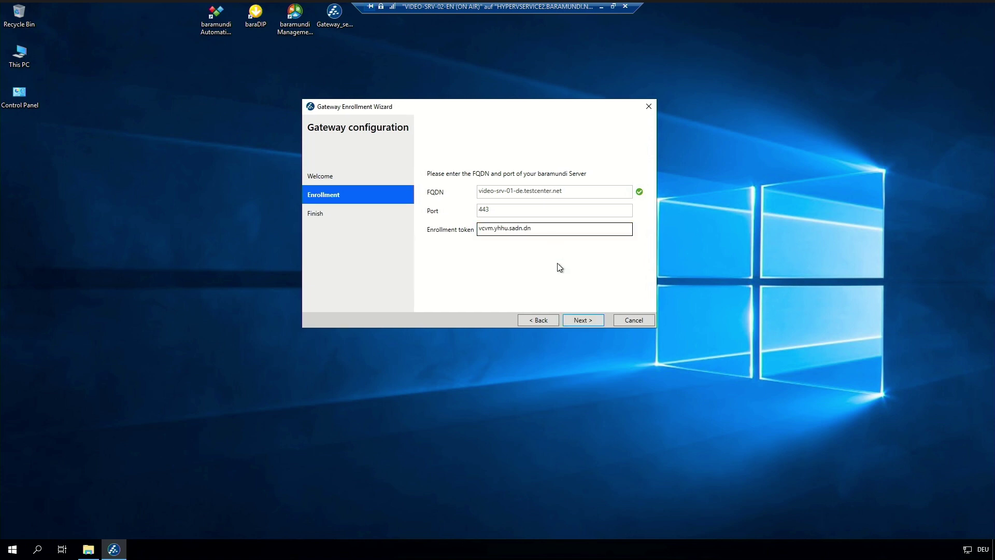
{"action": "left_click", "coordinate": [582, 321]}
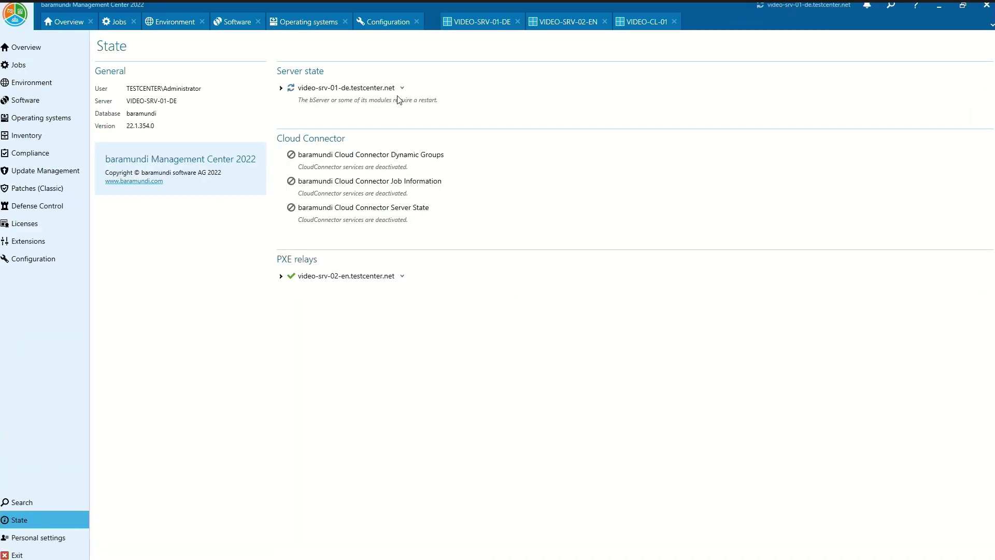
- Restart the baramundi server from its action menu in the State view
{"action": "left_click", "coordinate": [402, 88]}
{"action": "left_click", "coordinate": [424, 115]}
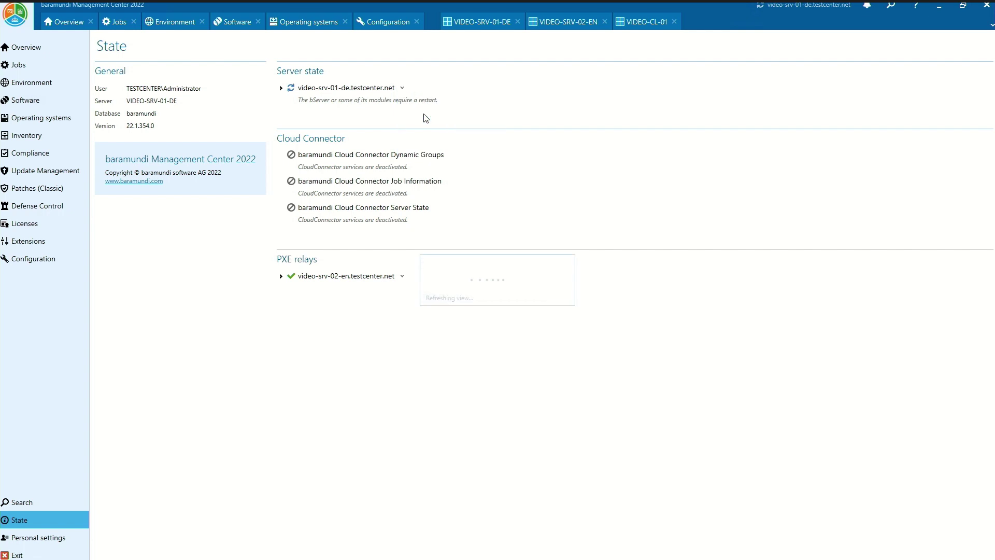